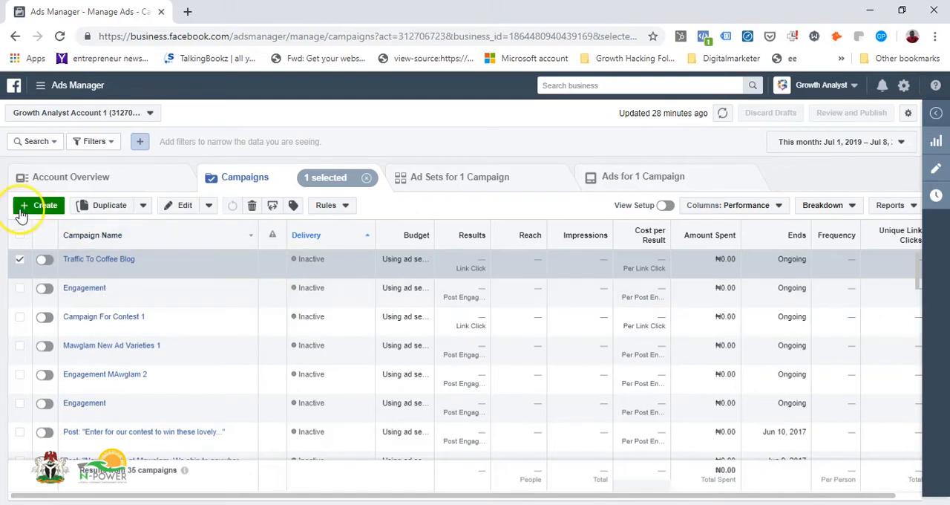
Open the Audiences library of the ad account
click(40, 85)
click(101, 306)
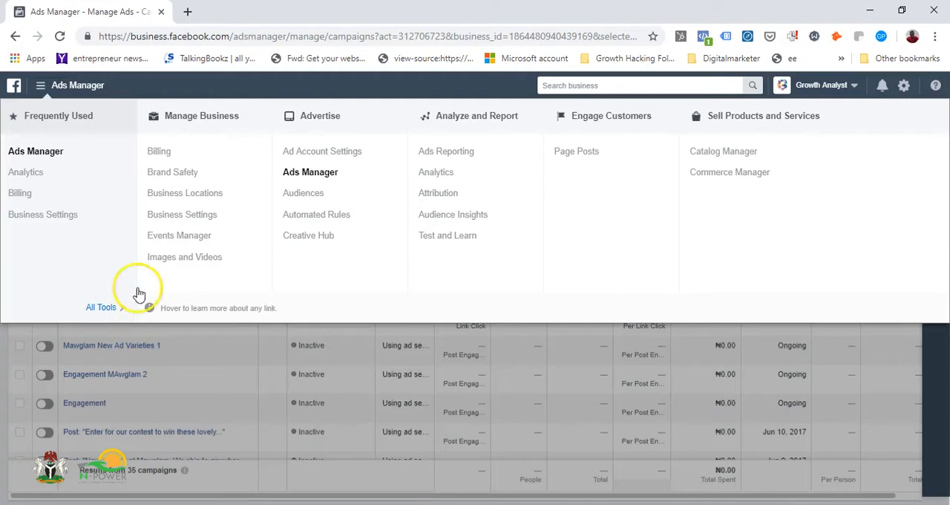
click(302, 194)
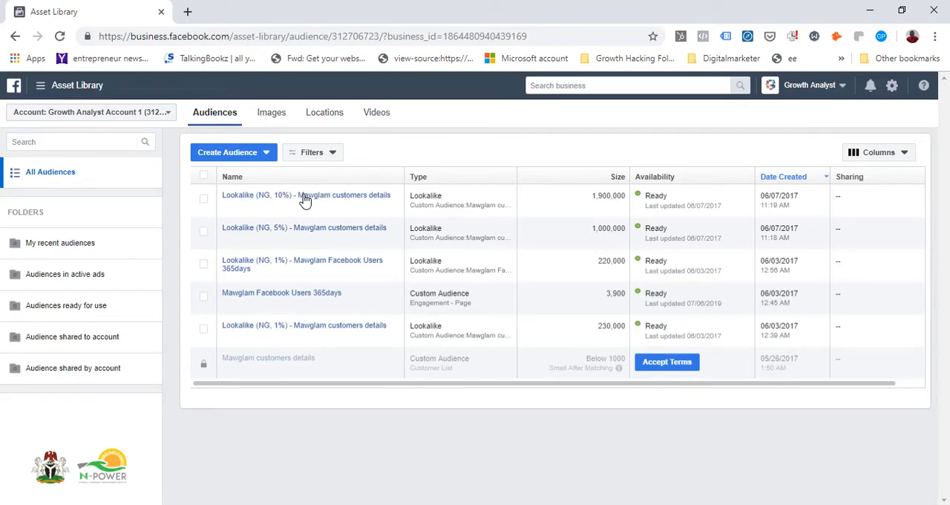
Start a new custom audience and choose website traffic as its source after reviewing the other source types
click(269, 156)
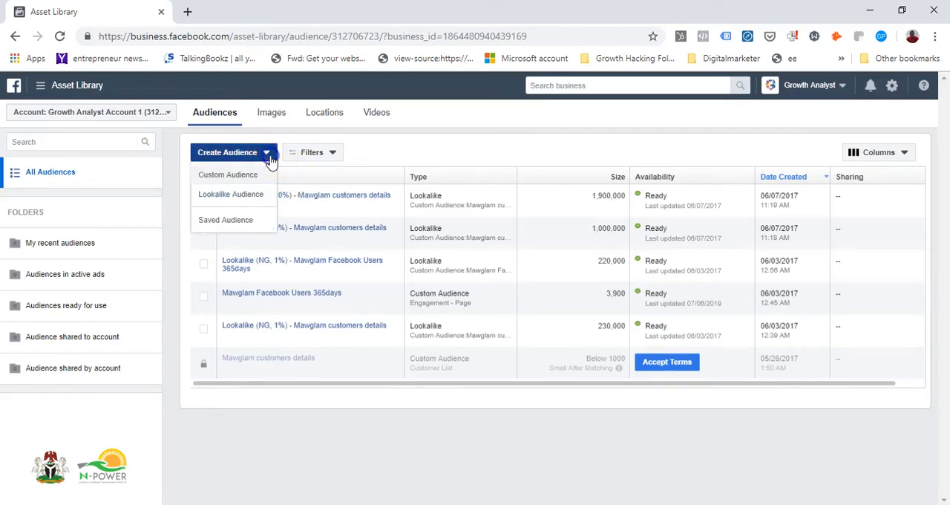
click(232, 178)
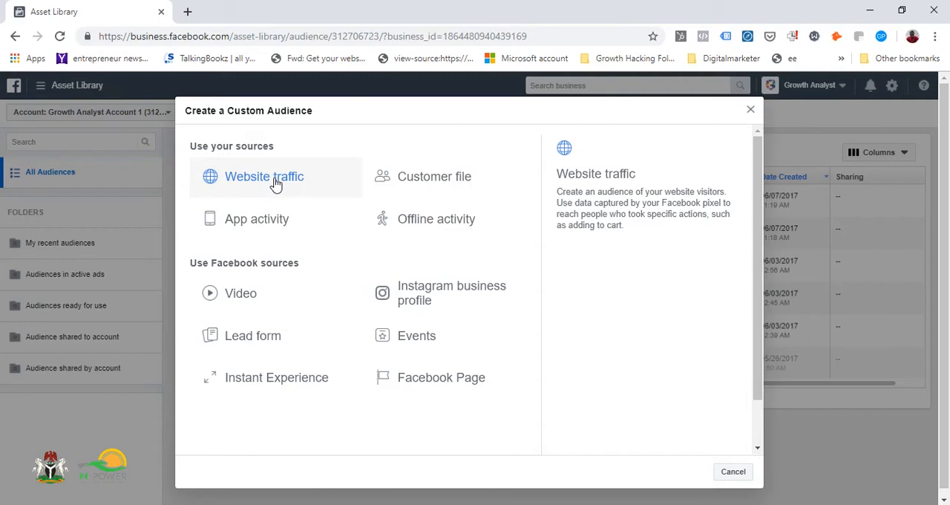
click(401, 186)
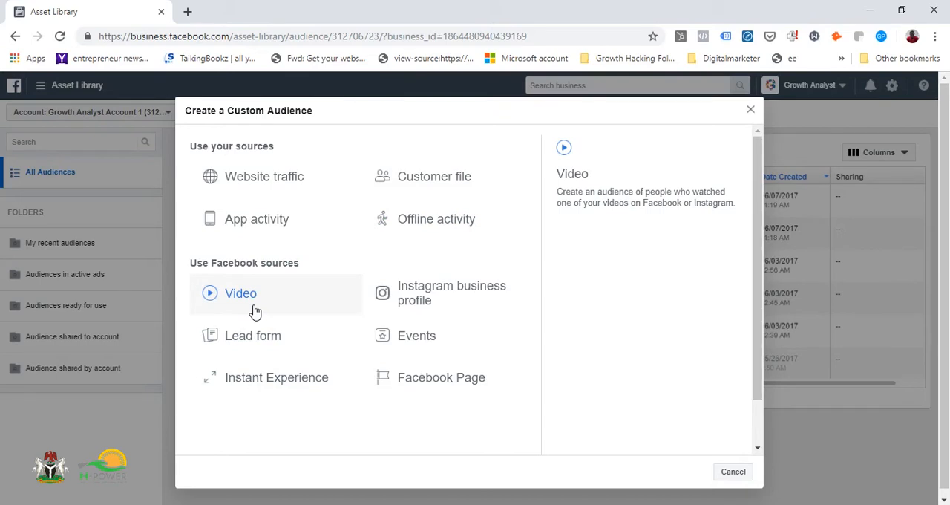
click(253, 341)
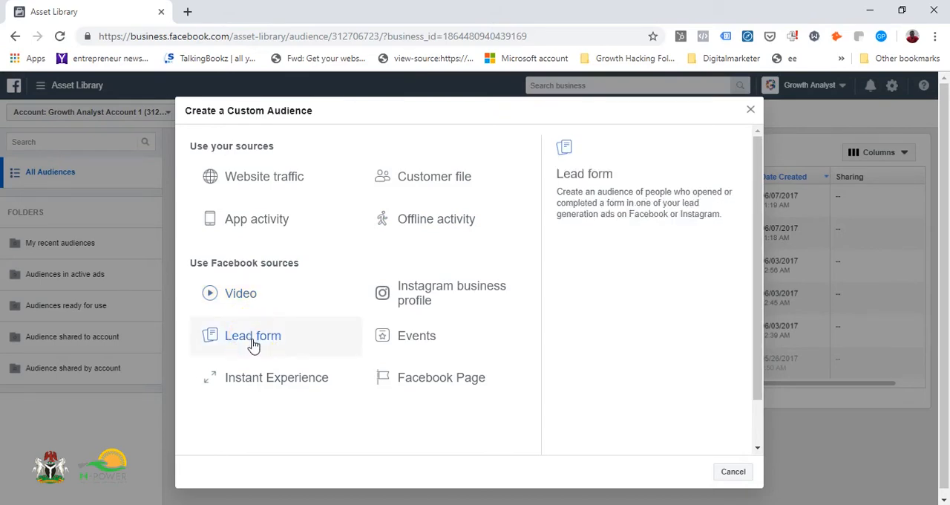
click(253, 386)
click(443, 336)
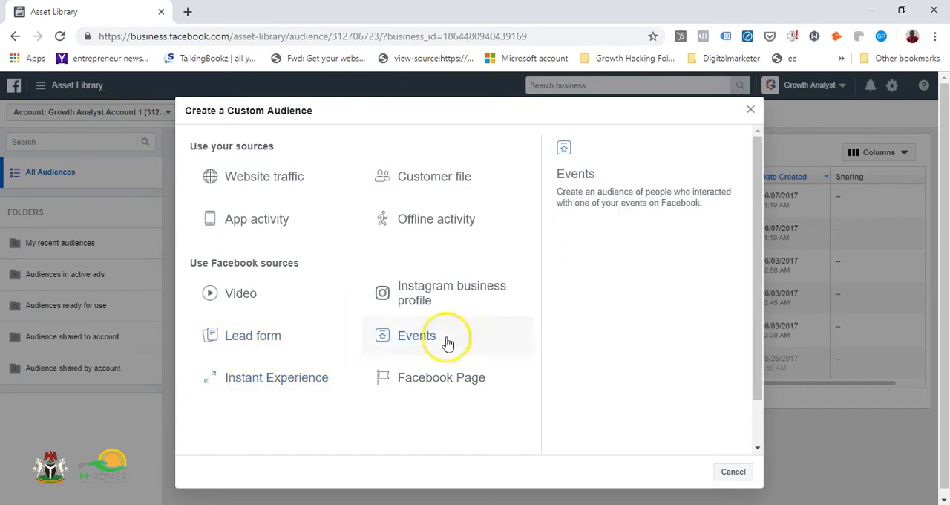
click(396, 400)
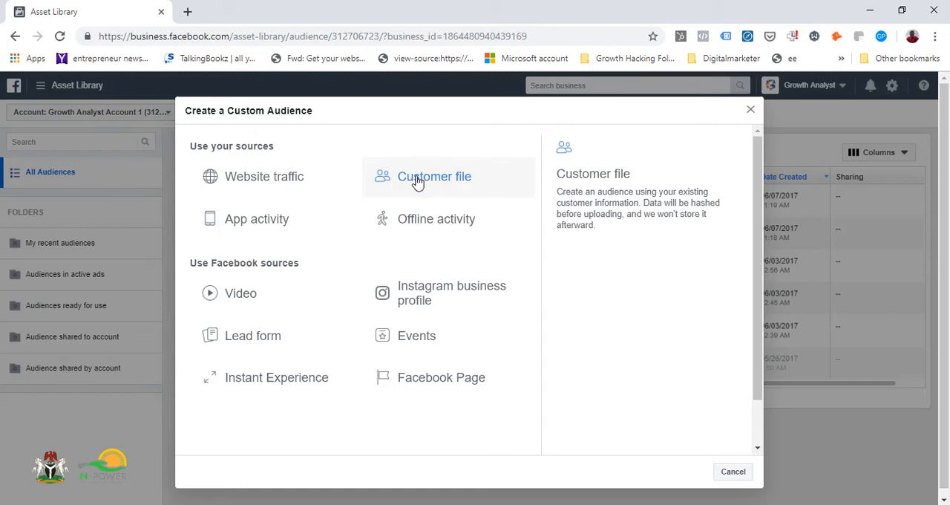
click(299, 182)
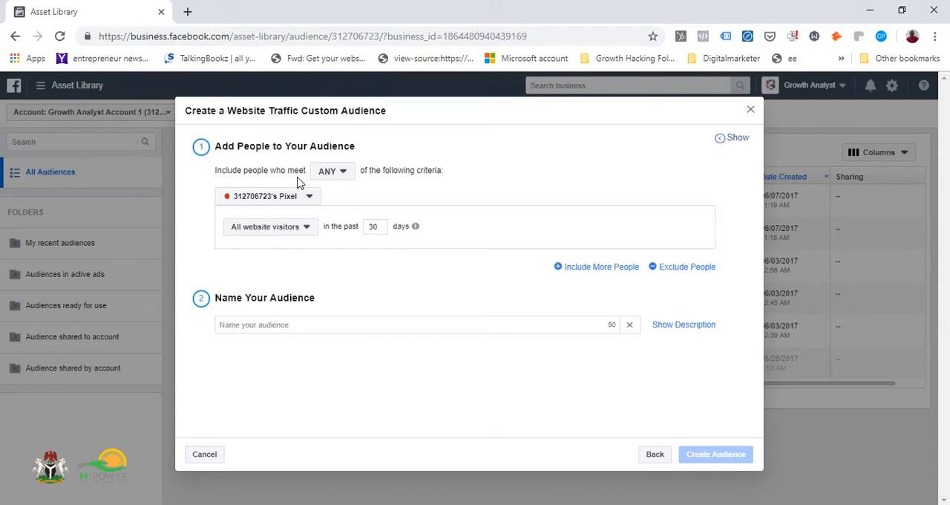
Check the visitor criteria and try adding an extra include rule and an exclude rule to the website traffic audience
click(304, 230)
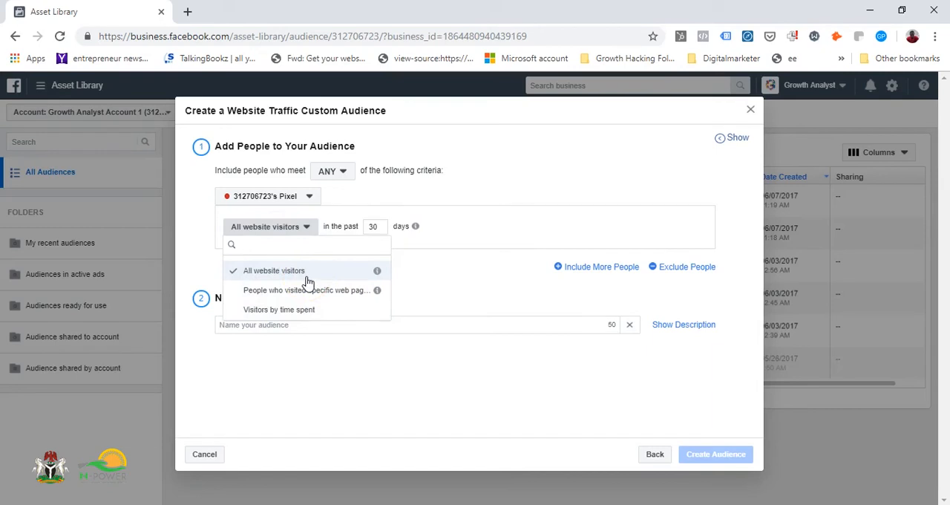
click(501, 276)
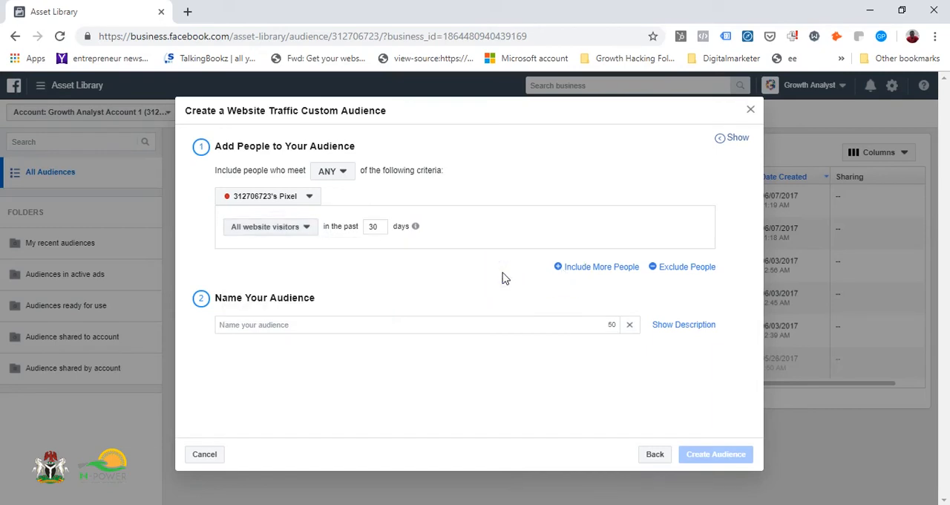
click(591, 269)
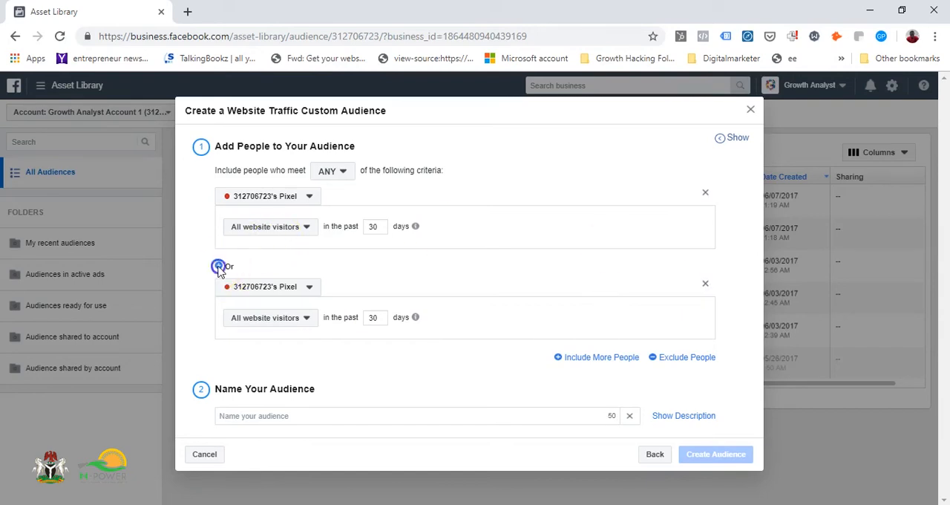
click(705, 282)
click(688, 270)
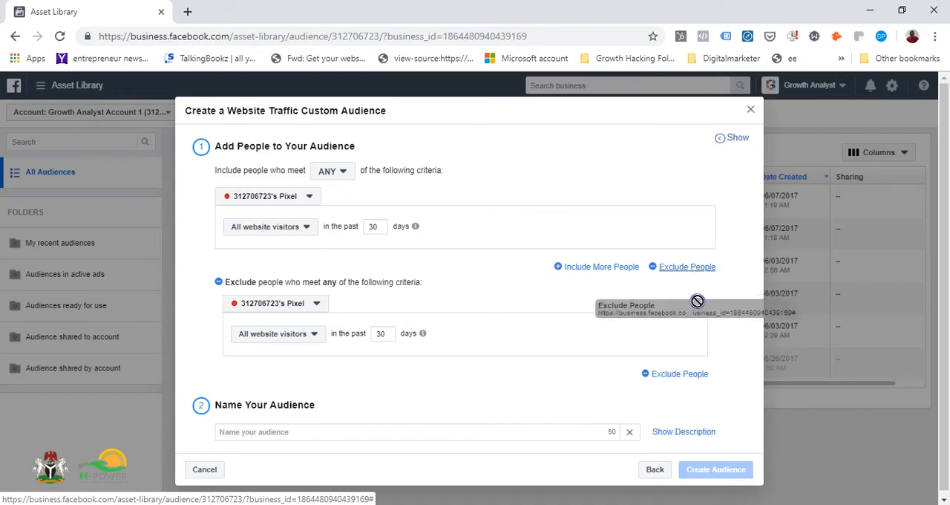
click(698, 301)
Enter the audience name "Burufuhoijorihgouroizrjg" and close the custom audience dialog without creating it
click(406, 322)
text(Bur)
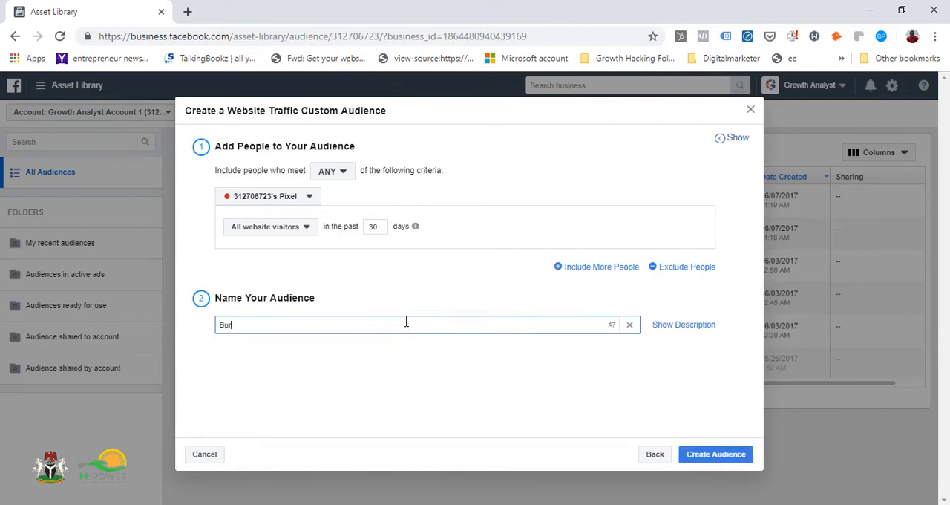
text(ufuhoijorihgouroizrjg)
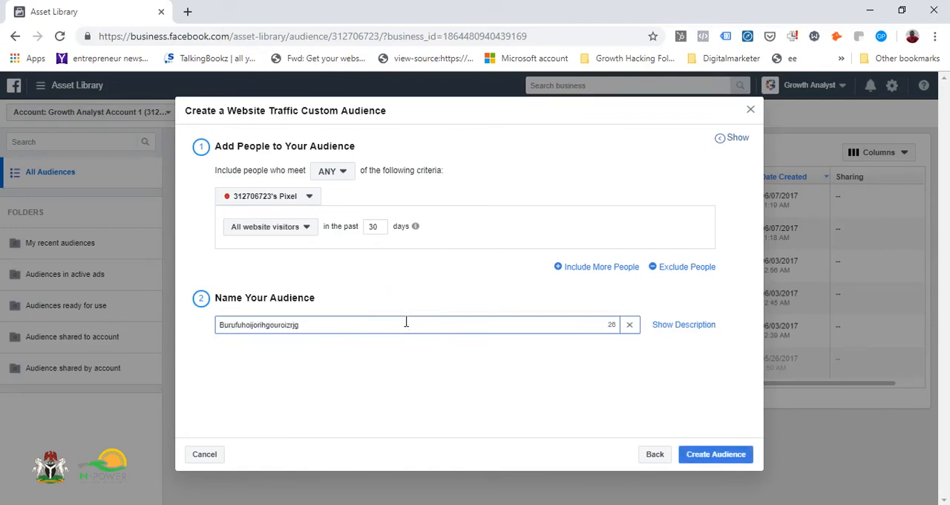
click(694, 459)
click(754, 106)
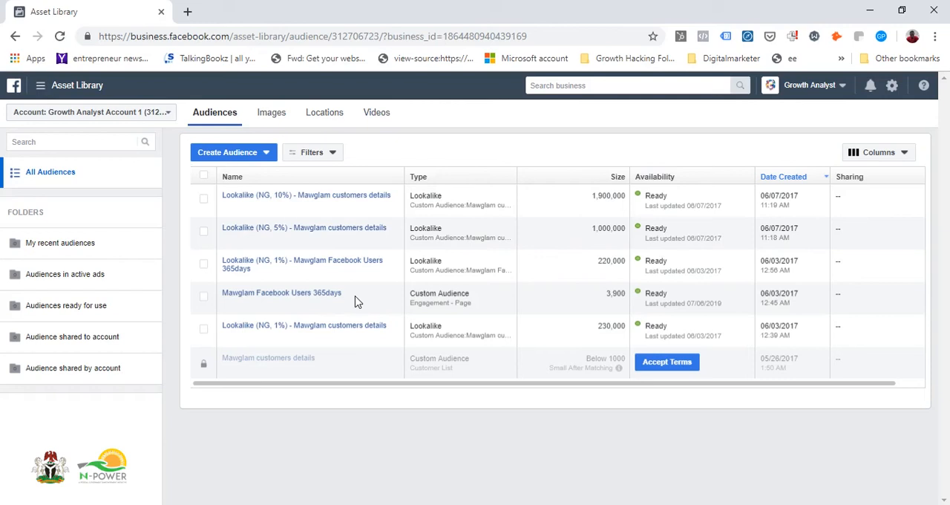
Start a lookalike audience with the ad account's own Facebook pixel as source and Purchase as the event with value
click(266, 156)
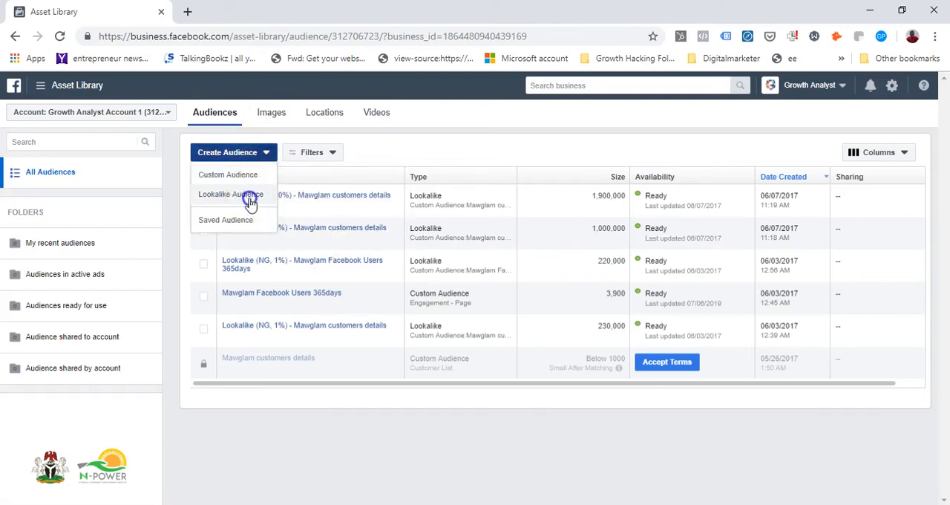
click(250, 199)
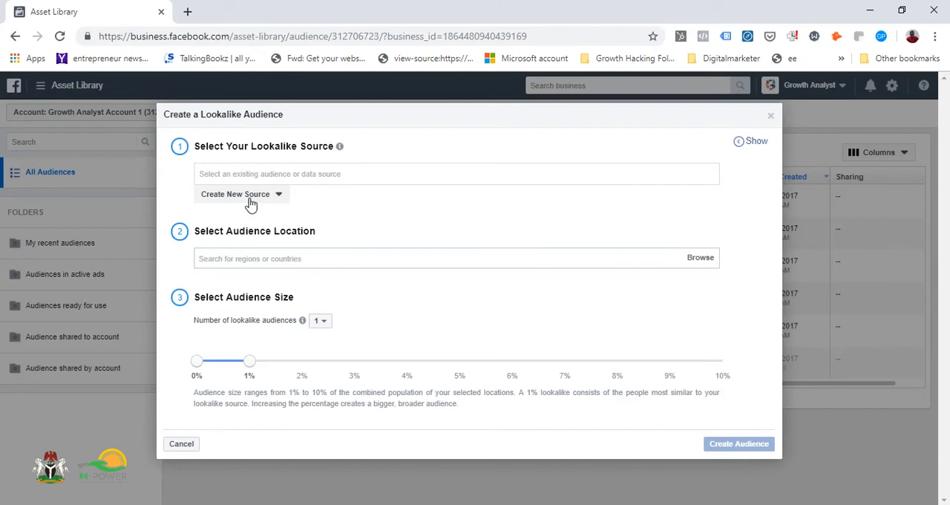
click(259, 172)
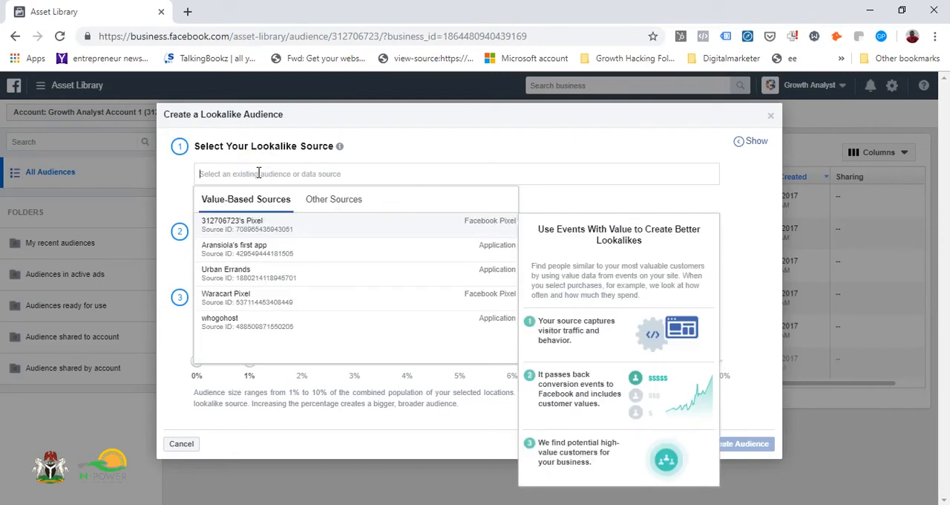
click(257, 223)
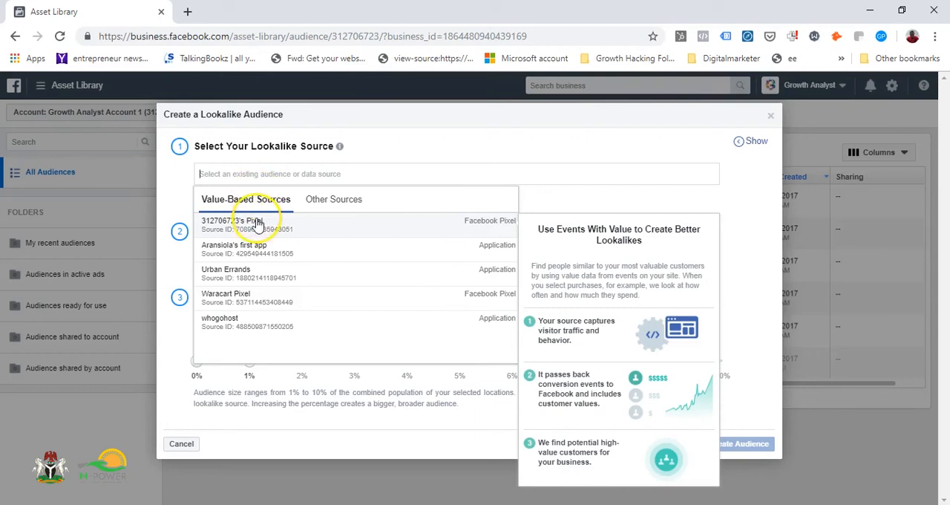
click(277, 332)
scroll(276, 332, down, 2)
scroll(276, 333, up, 2)
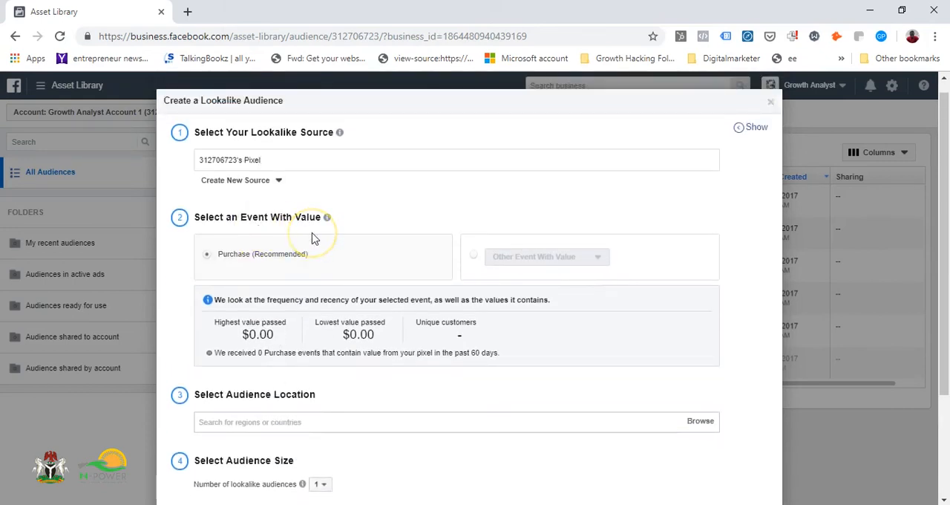
click(372, 270)
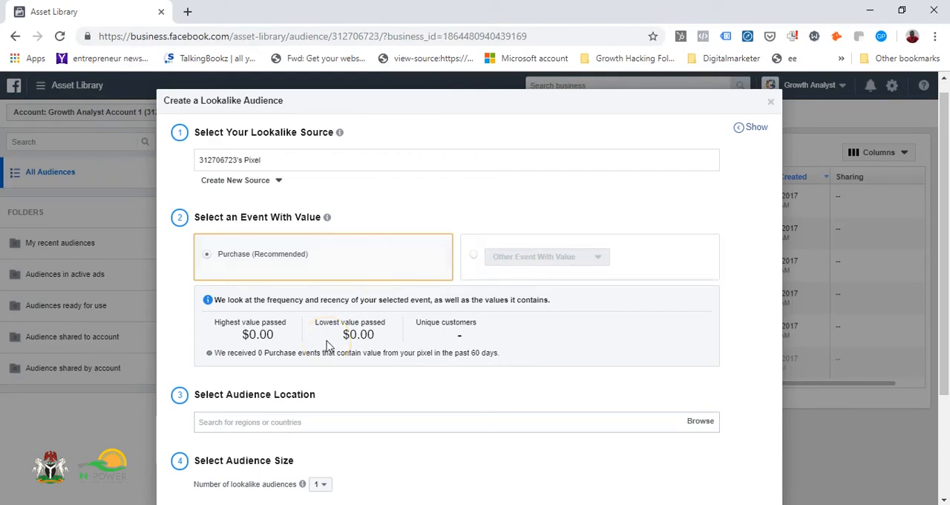
Review the options for creating a new source and the other lookalike sources, keeping the account's pixel selected
scroll(326, 345, down, 1)
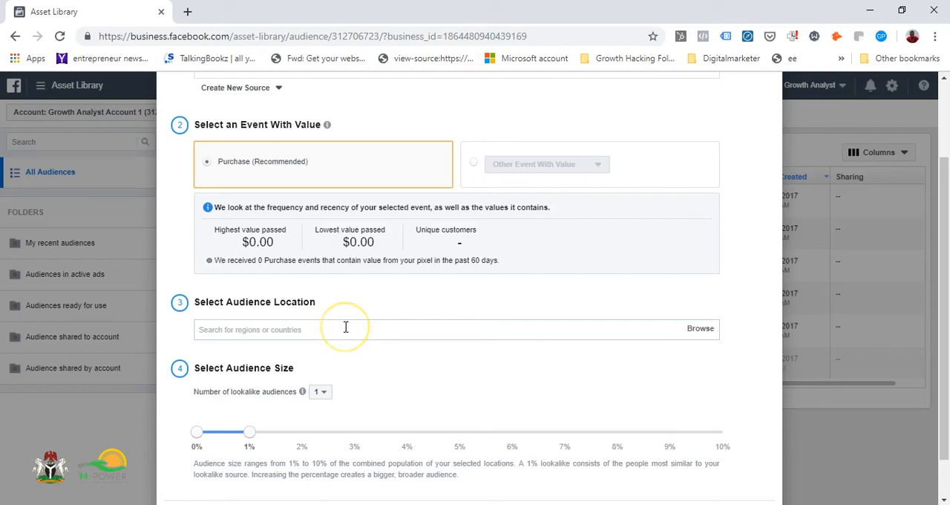
scroll(345, 327, up, 2)
click(279, 194)
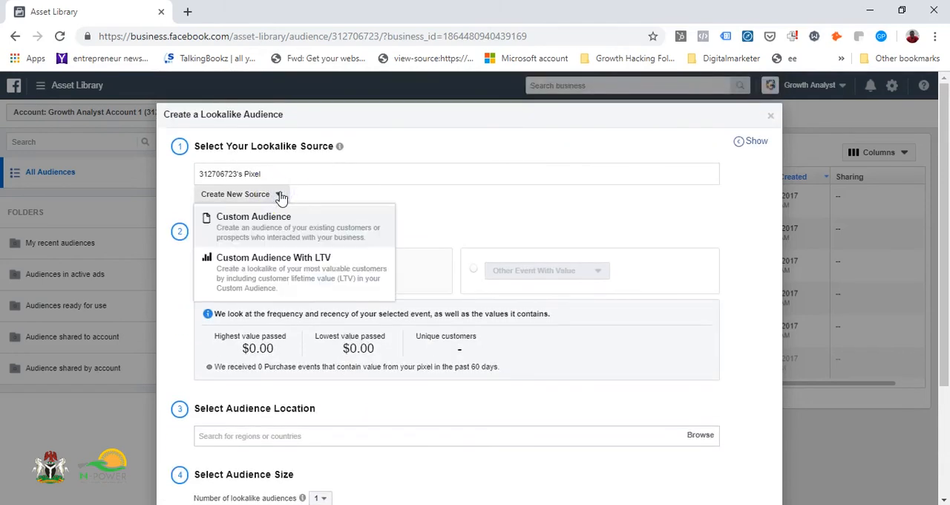
click(279, 194)
click(343, 171)
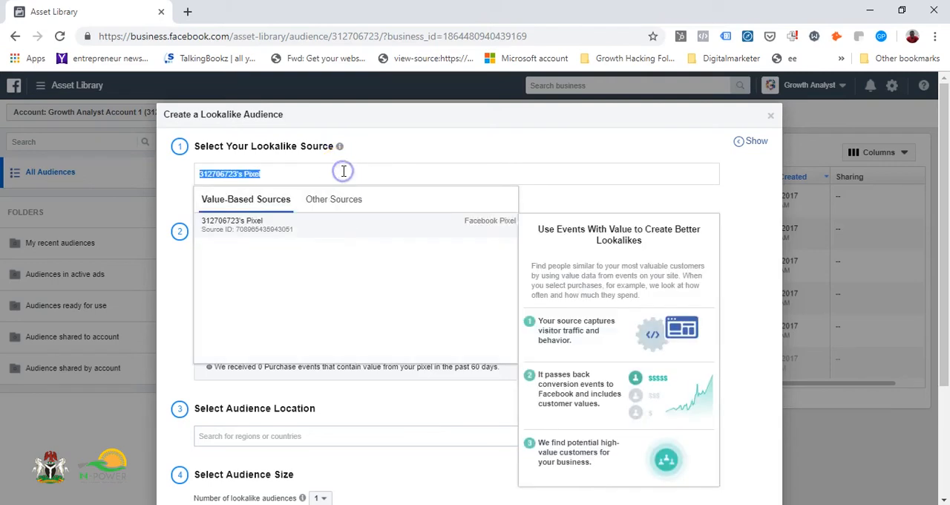
click(340, 202)
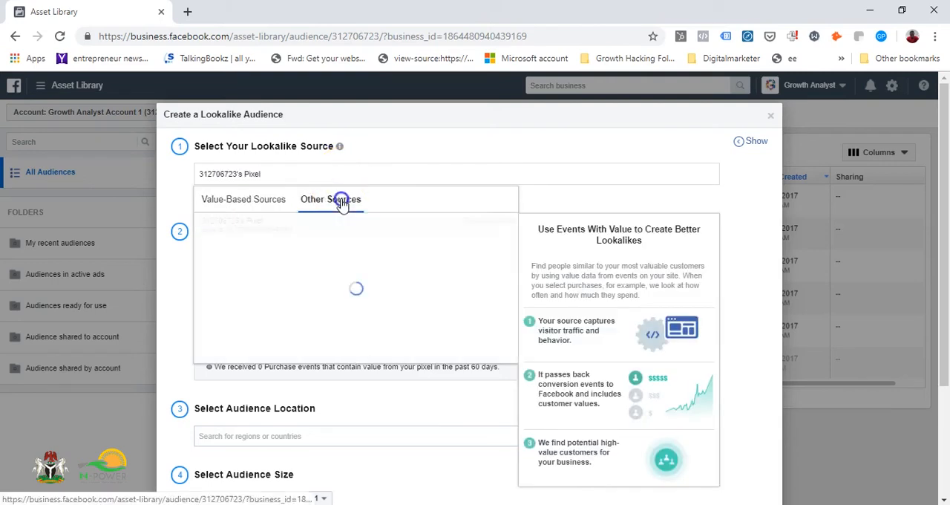
click(267, 210)
click(277, 227)
click(281, 229)
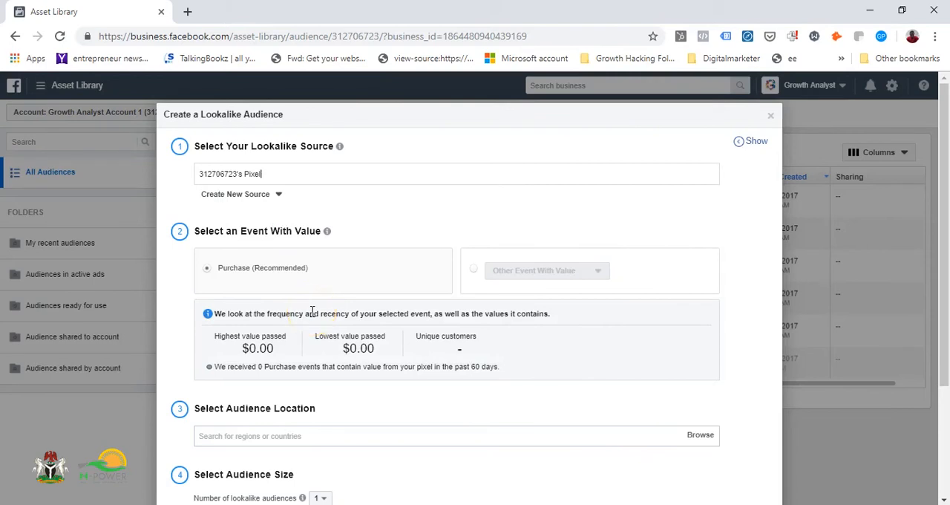
Try to set the lookalike audience's location to Lagos
scroll(311, 310, down, 1)
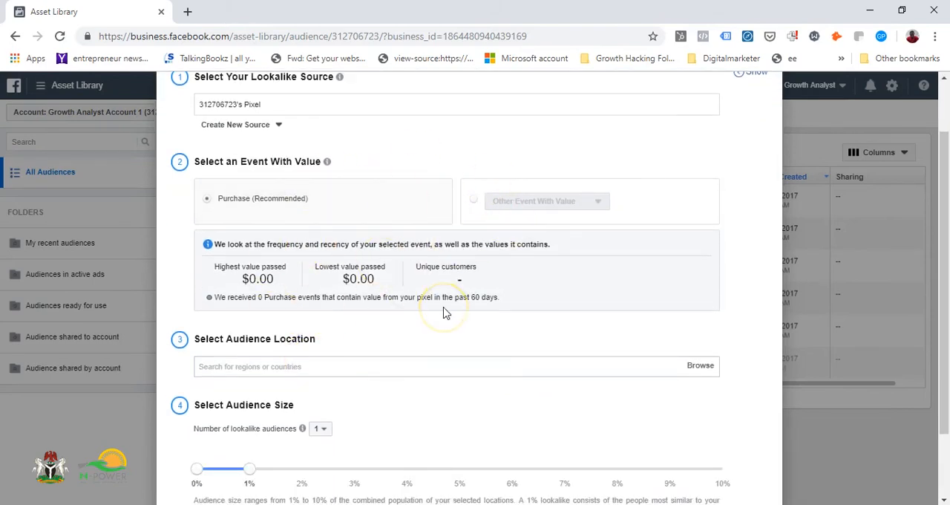
click(281, 367)
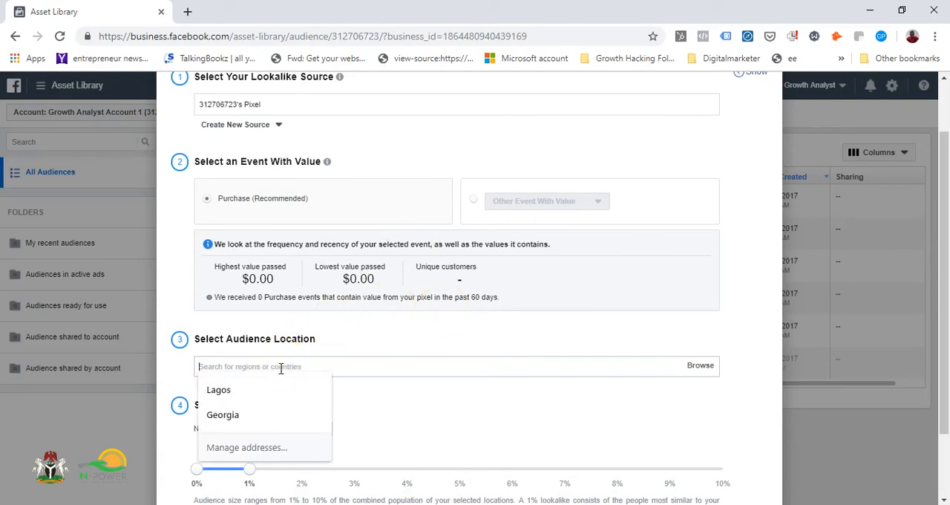
click(256, 391)
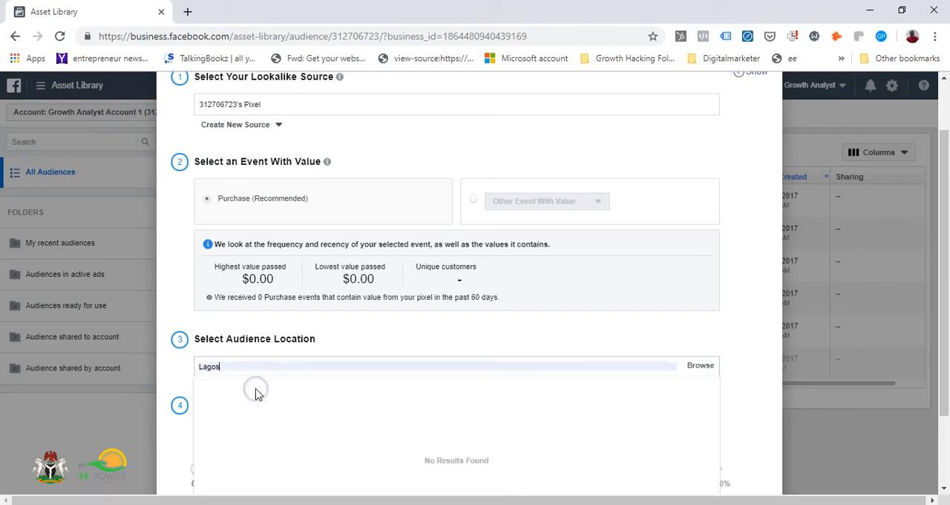
click(282, 321)
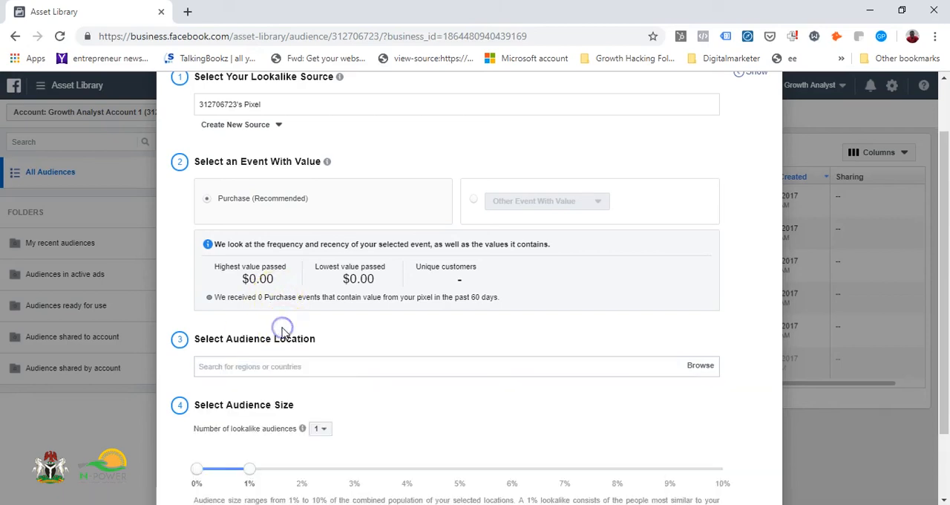
Set the lookalike audience size range to 0–10%
scroll(282, 330, down, 1)
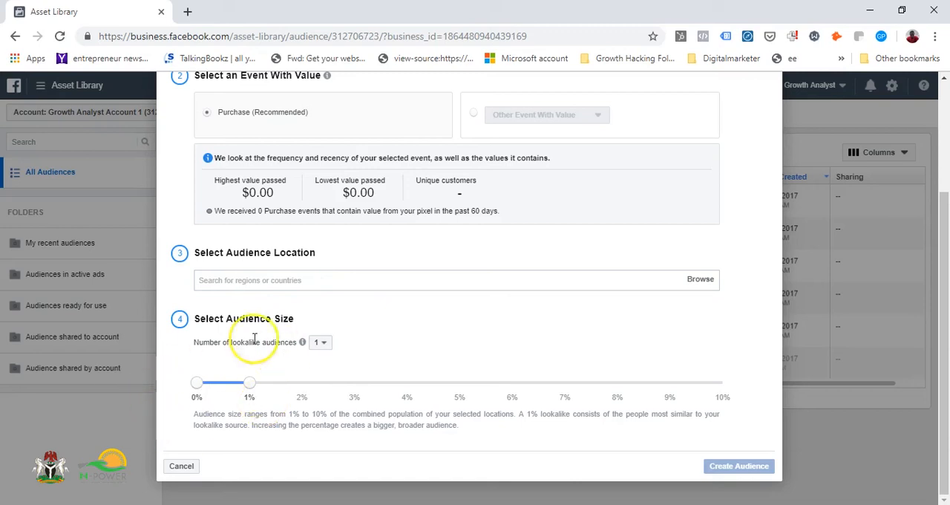
mouse_move(302, 341)
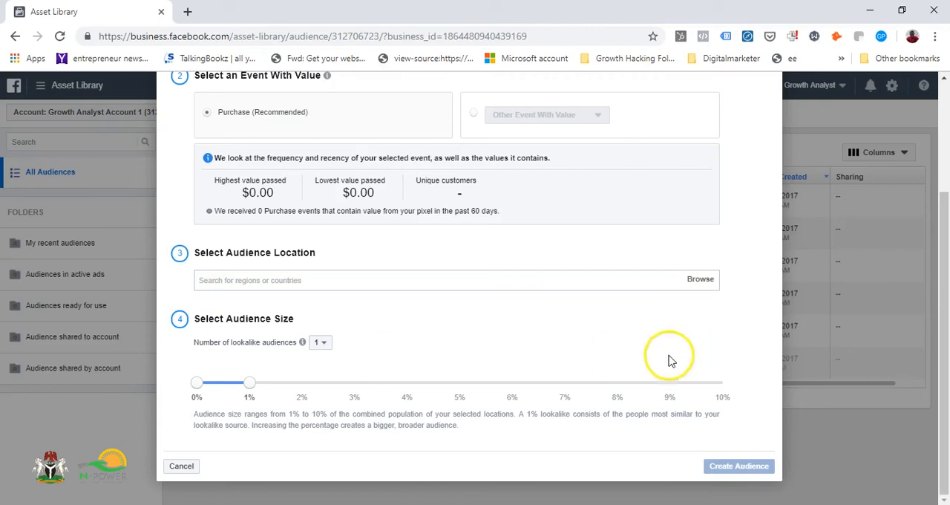
click(721, 384)
drag(247, 389, 726, 412)
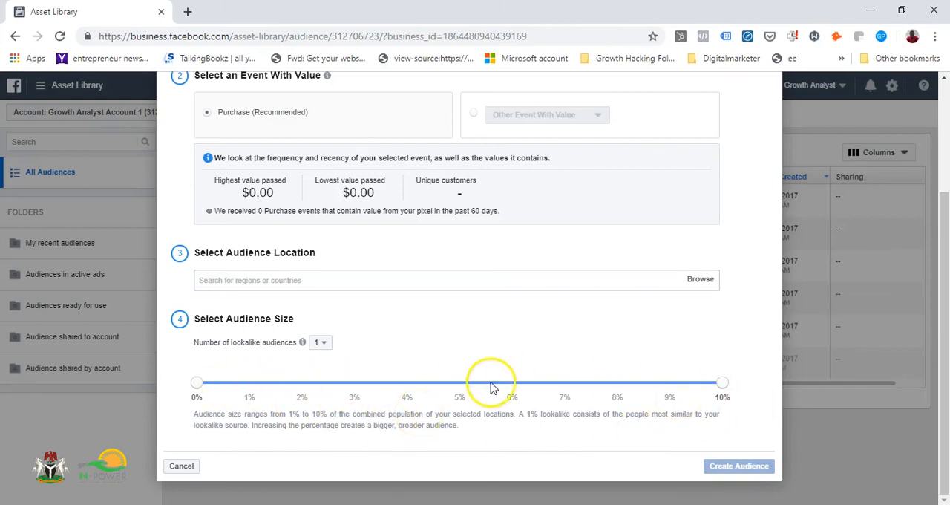
Set the lookalike audience's location to the country Nigeria
click(316, 285)
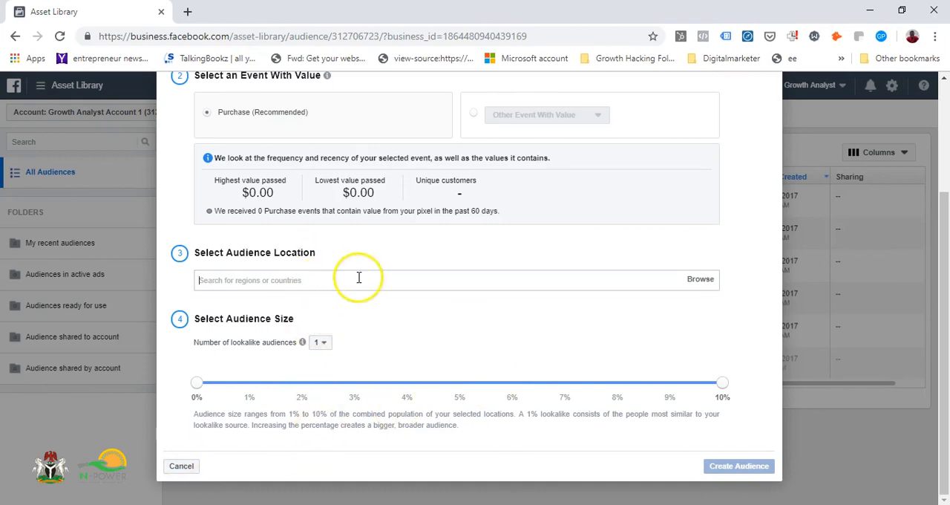
click(700, 279)
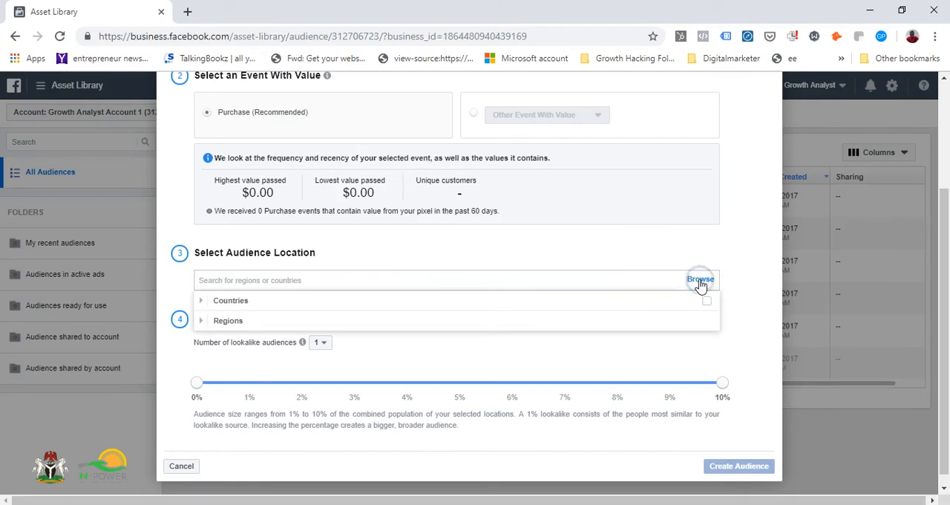
click(476, 279)
text(niger)
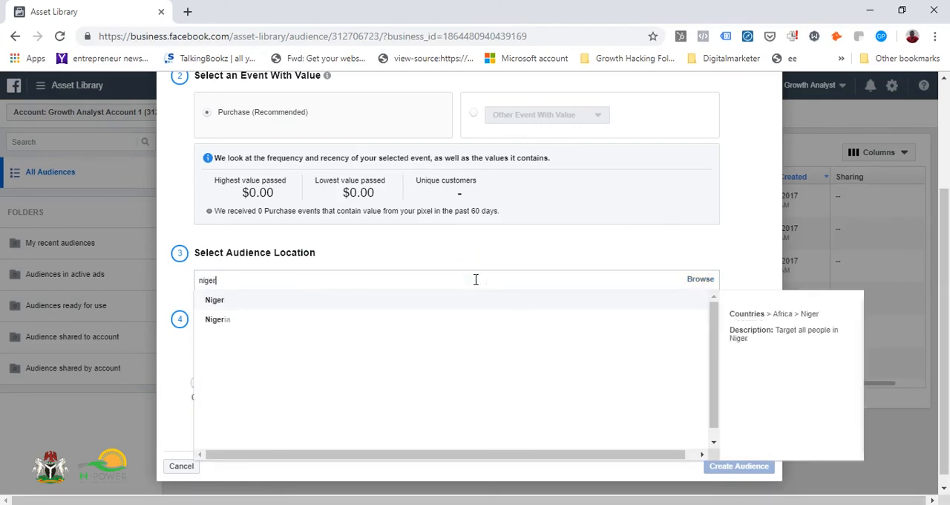
click(319, 321)
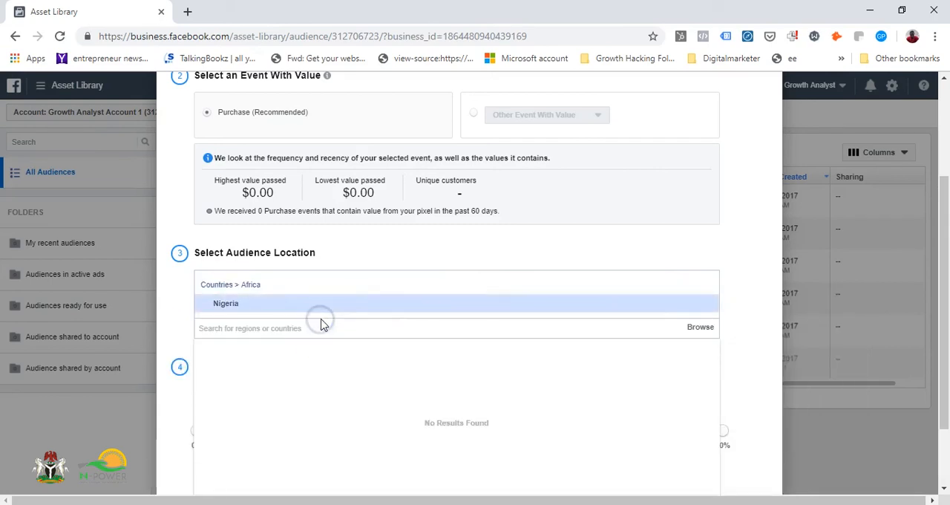
click(175, 312)
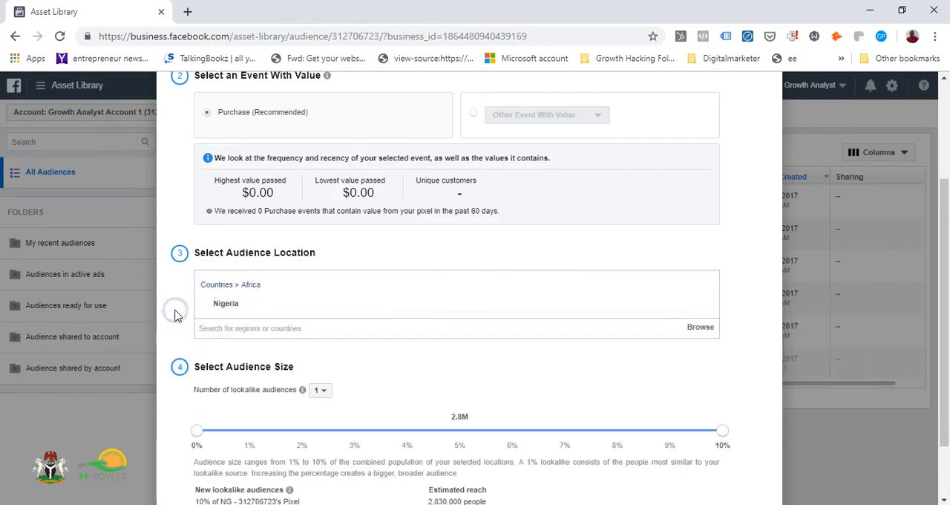
Reduce the lookalike audience size to 1% and discard the audience without creating it
scroll(377, 357, down, 2)
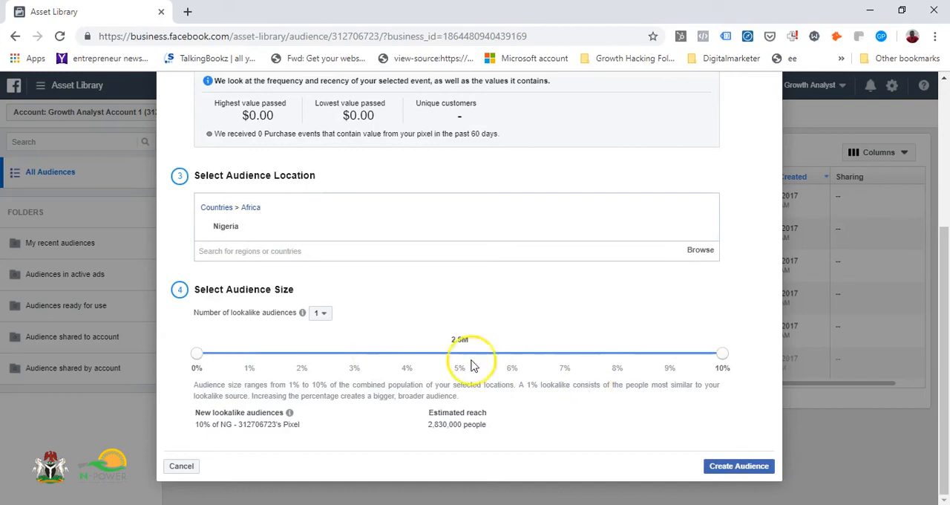
click(718, 359)
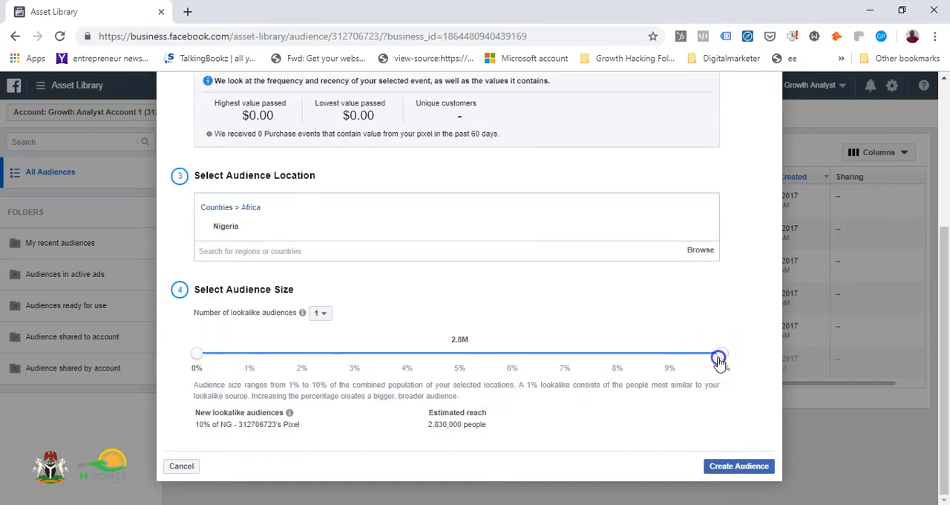
drag(720, 362, 258, 371)
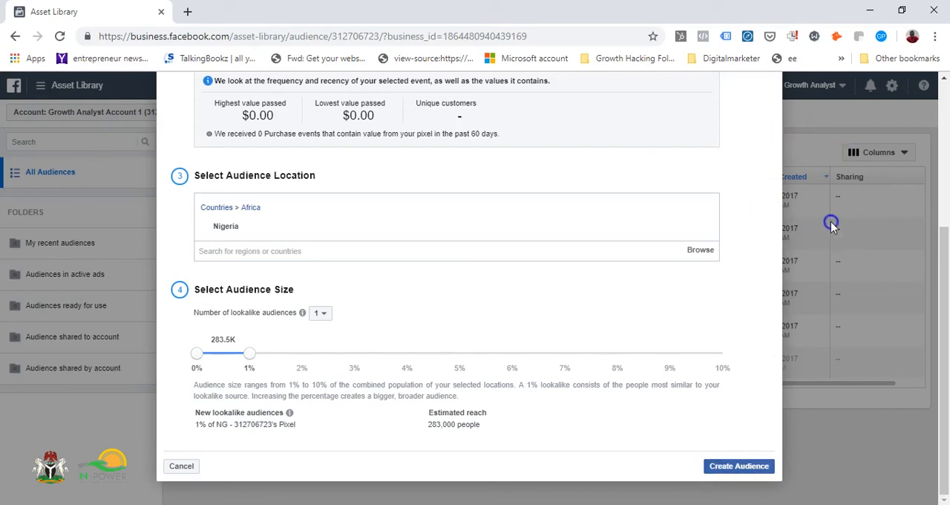
click(181, 466)
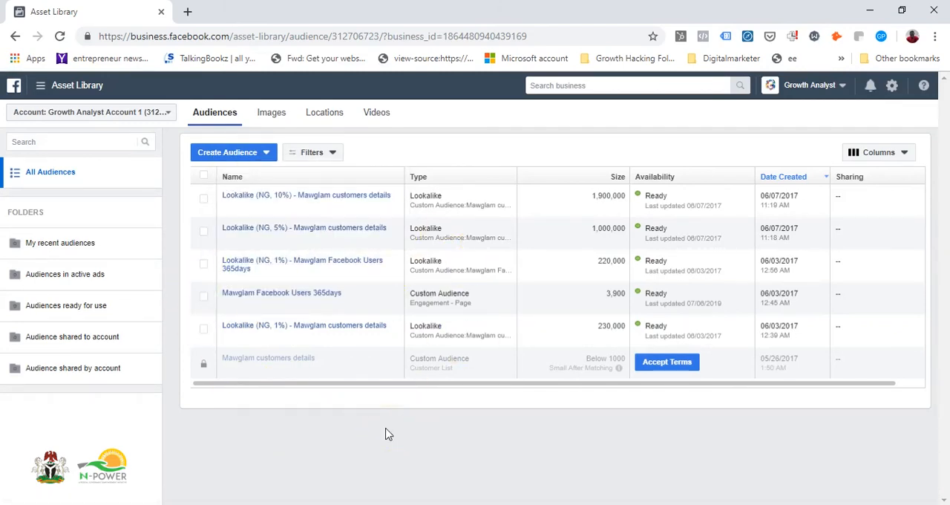
Switch to Ads Manager and start creating a new campaign in the same ad account
mouse_move(40, 88)
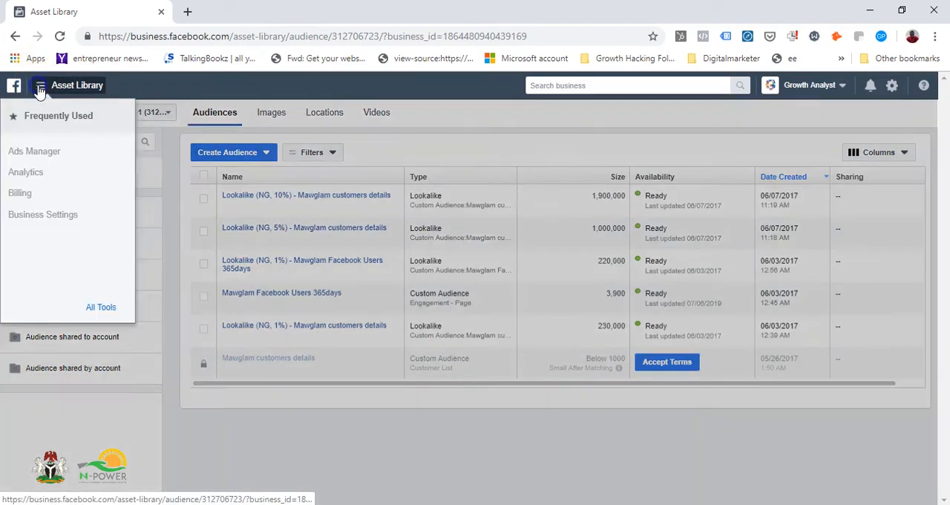
click(31, 151)
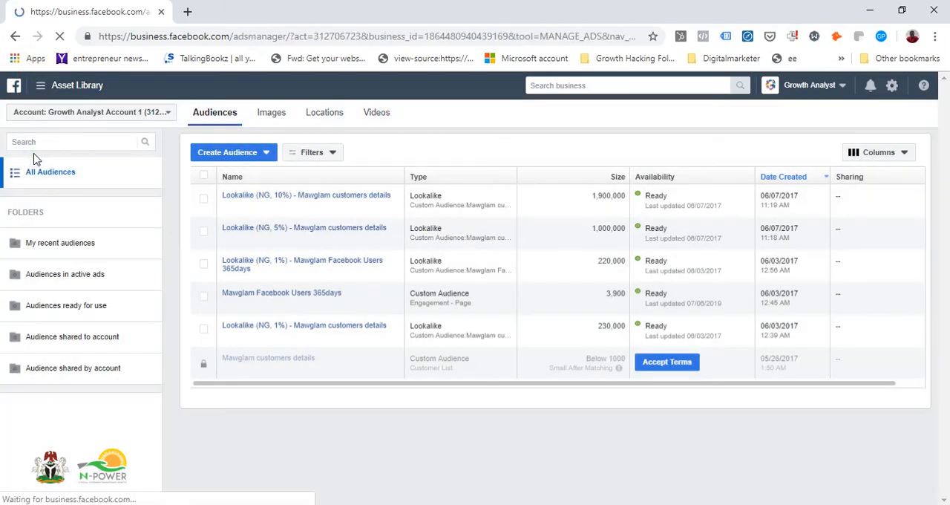
click(370, 186)
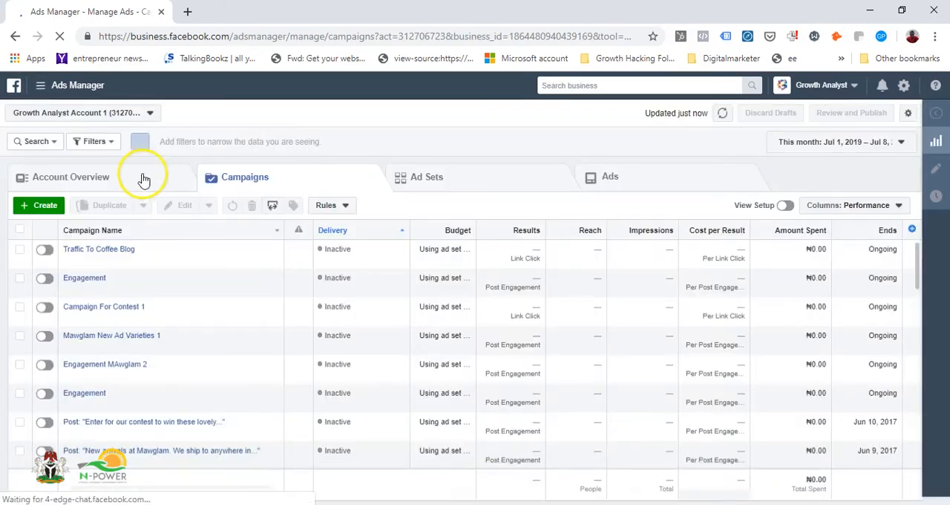
click(46, 208)
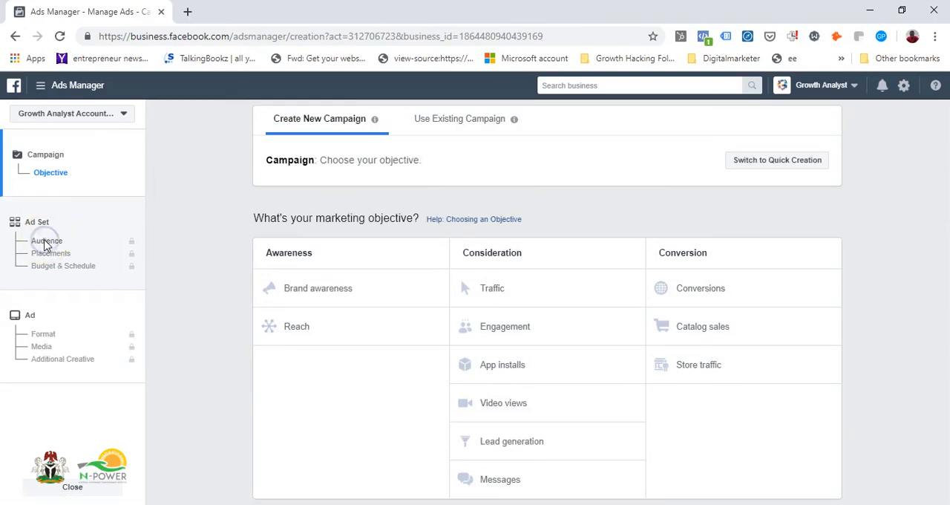
Choose Traffic as the campaign's marketing objective and continue to the ad set
click(516, 285)
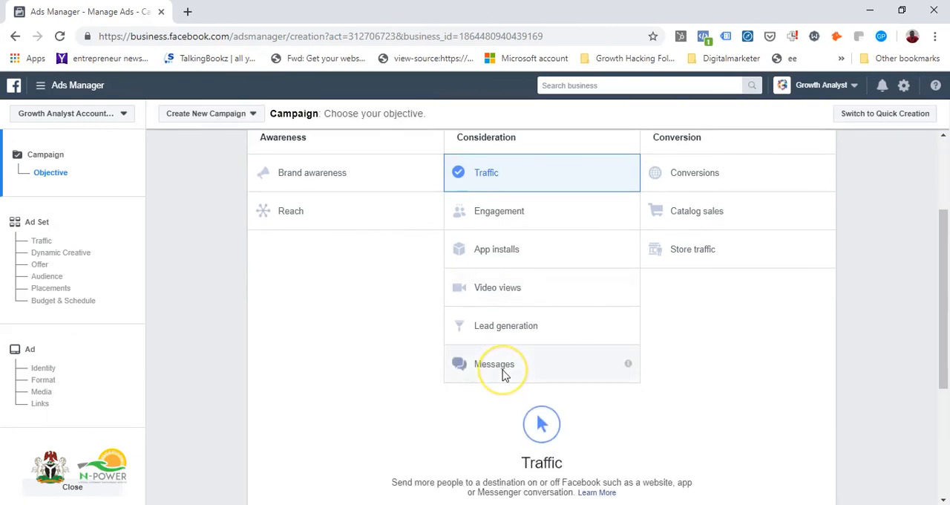
scroll(505, 375, down, 4)
click(542, 401)
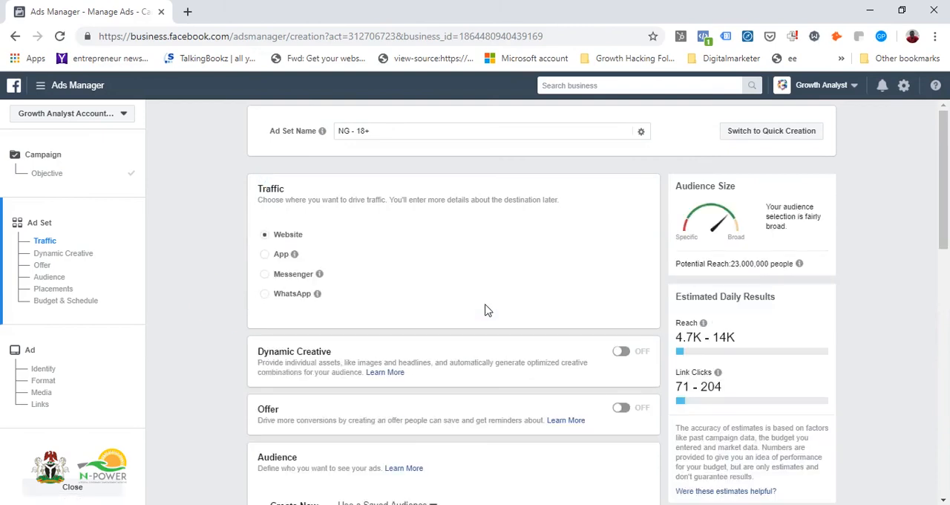
Examine the saved audiences and the previously created custom and lookalike audiences available for the ad set
scroll(486, 310, down, 4)
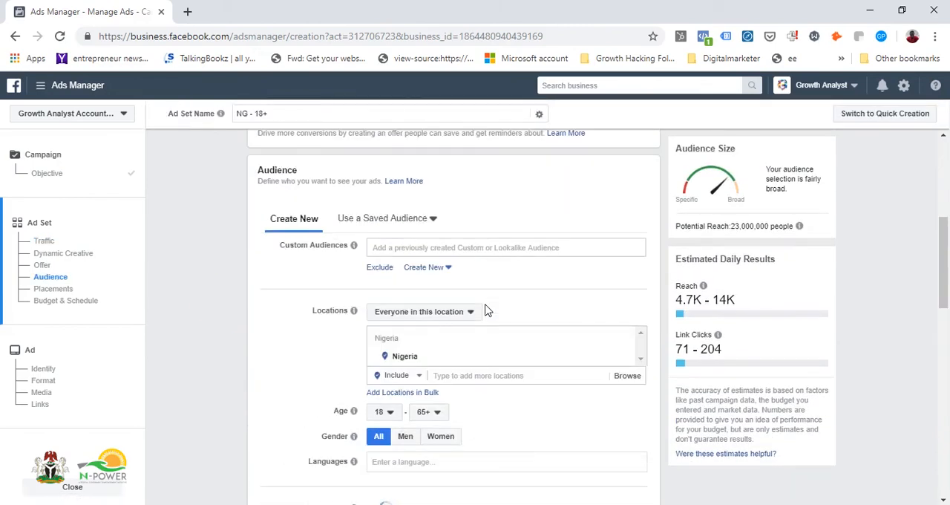
scroll(486, 311, up, 1)
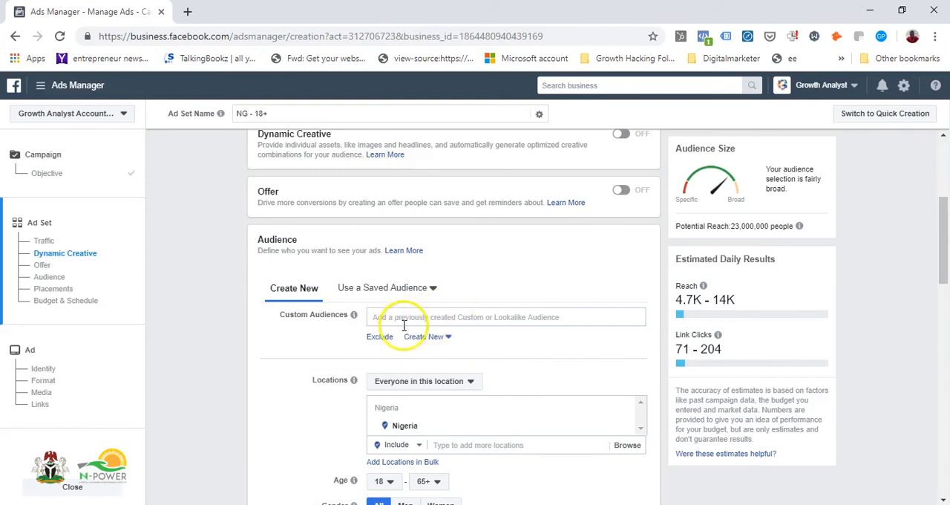
mouse_move(353, 318)
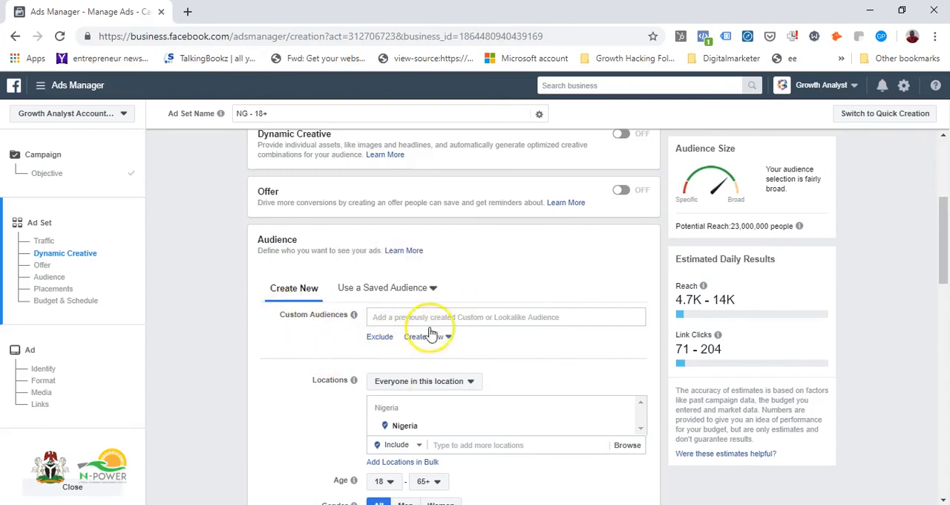
click(416, 291)
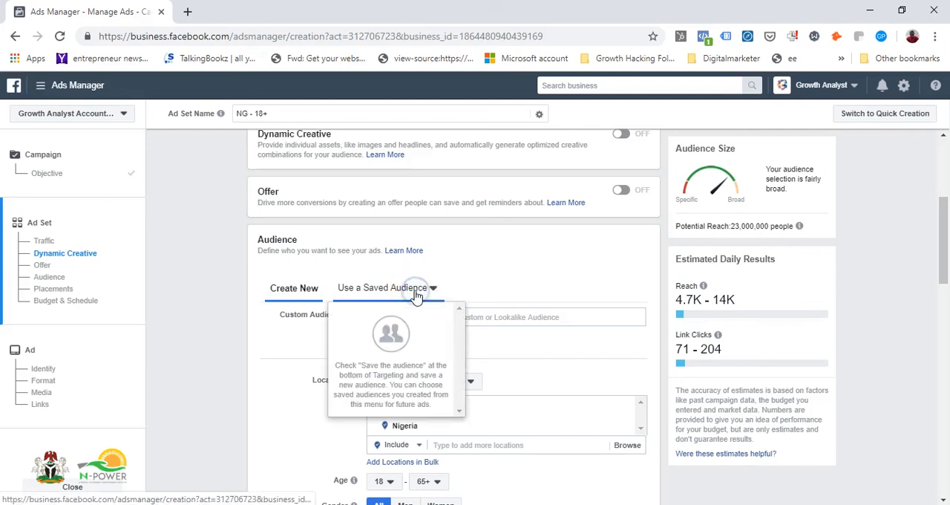
click(379, 290)
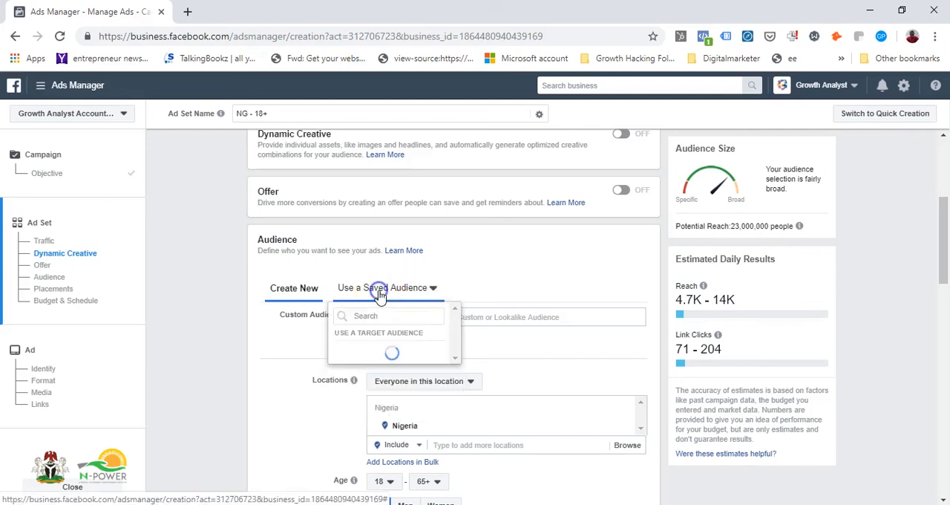
click(484, 316)
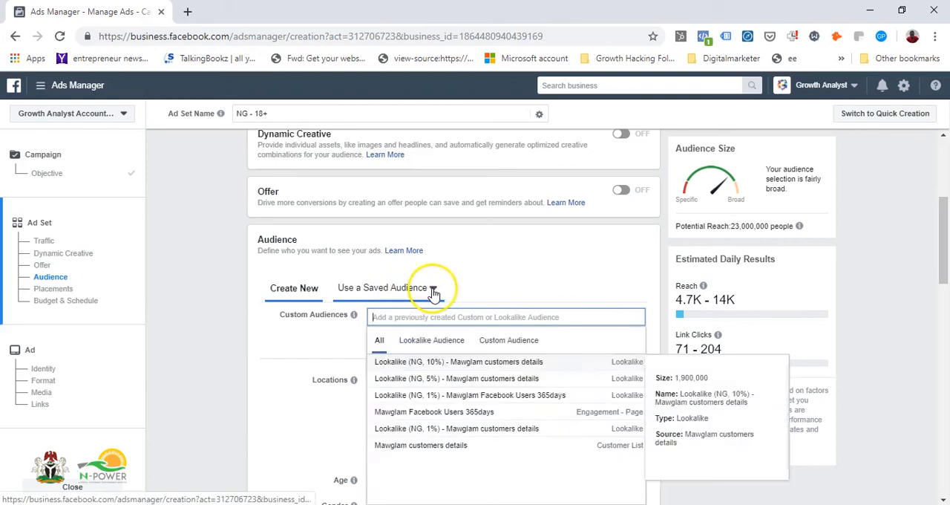
click(433, 291)
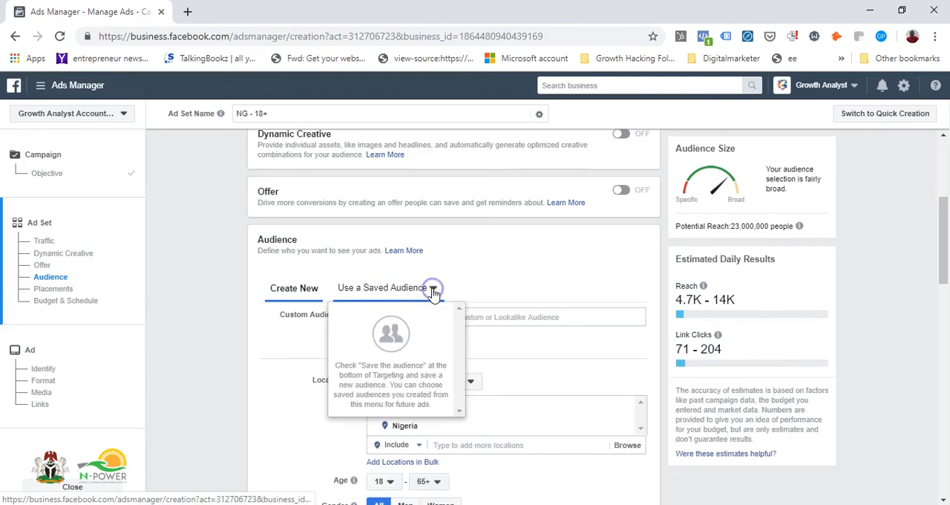
Add "Lookalike (NG, 1%) - Mawglam Facebook Users 365days" to the ad set's custom audiences
click(495, 319)
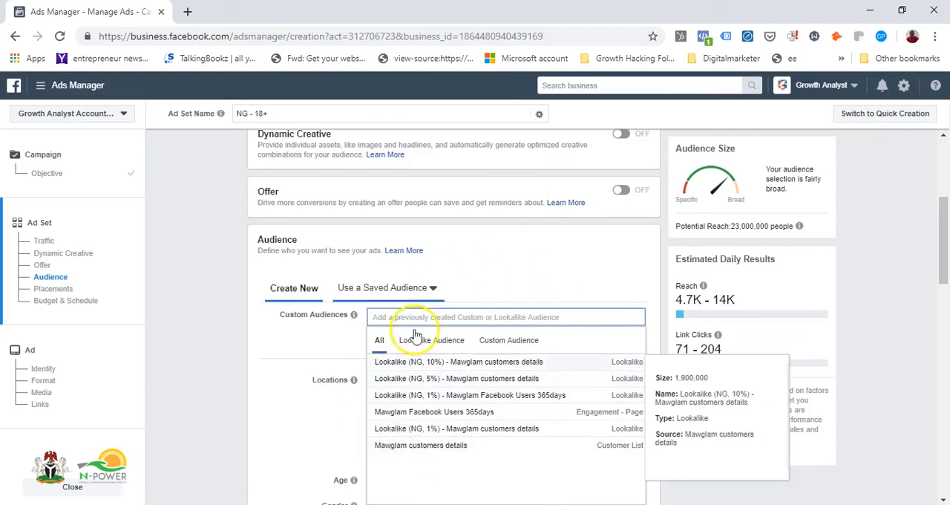
click(424, 395)
scroll(255, 382, down, 1)
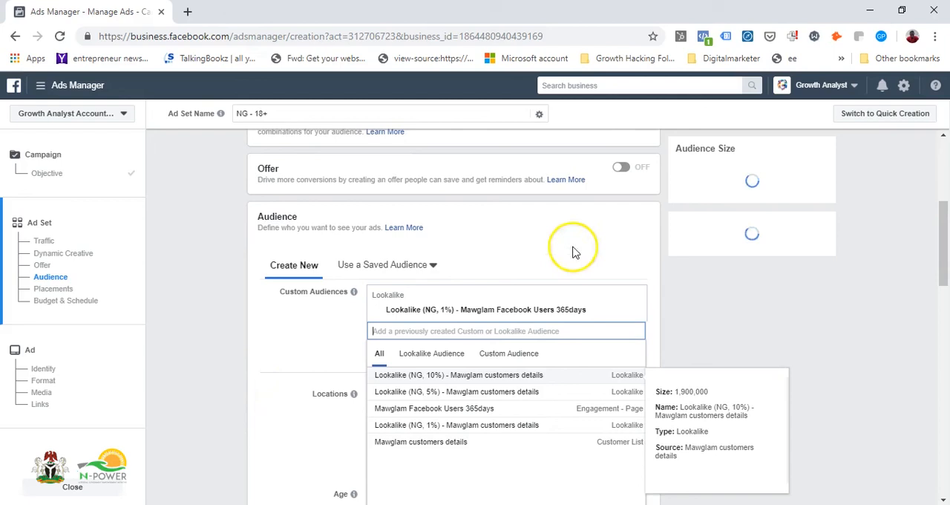
click(306, 327)
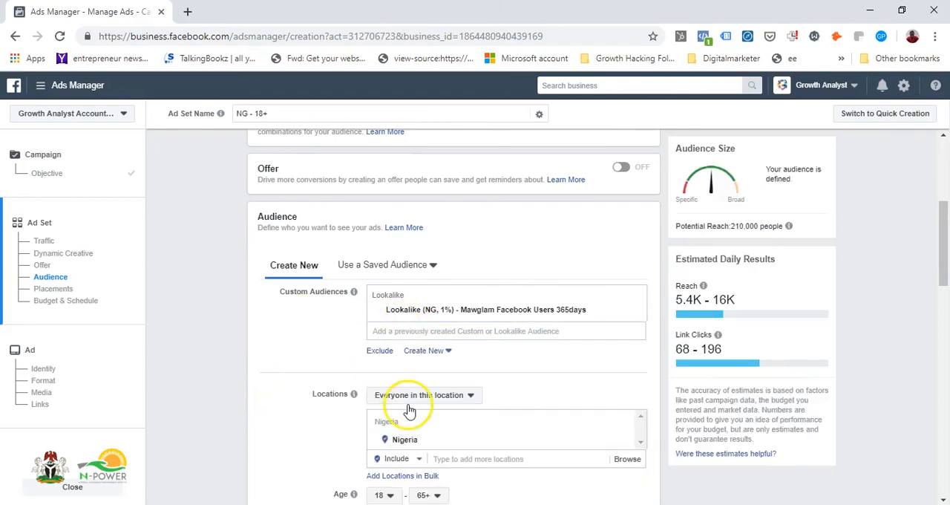
Remove Nigeria from the ad set's targeted locations and review the audience settings
scroll(412, 445, down, 4)
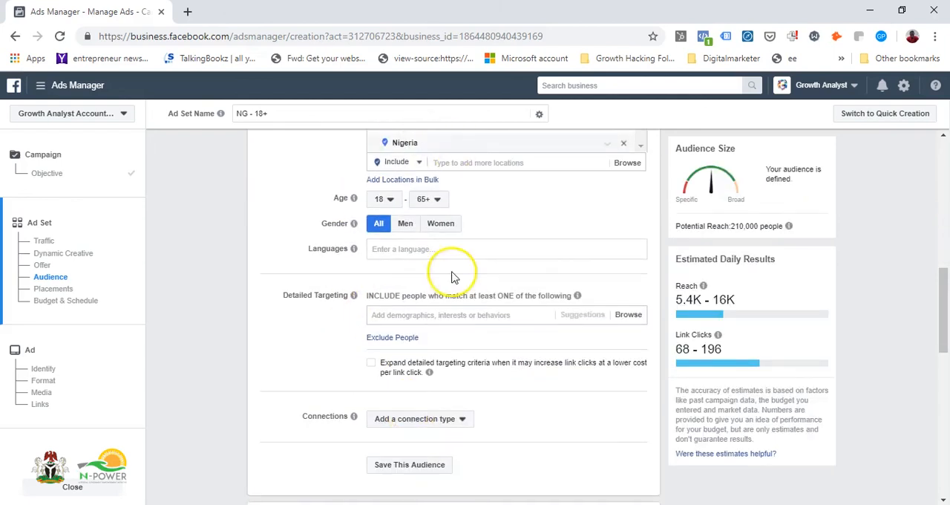
scroll(434, 277, up, 1)
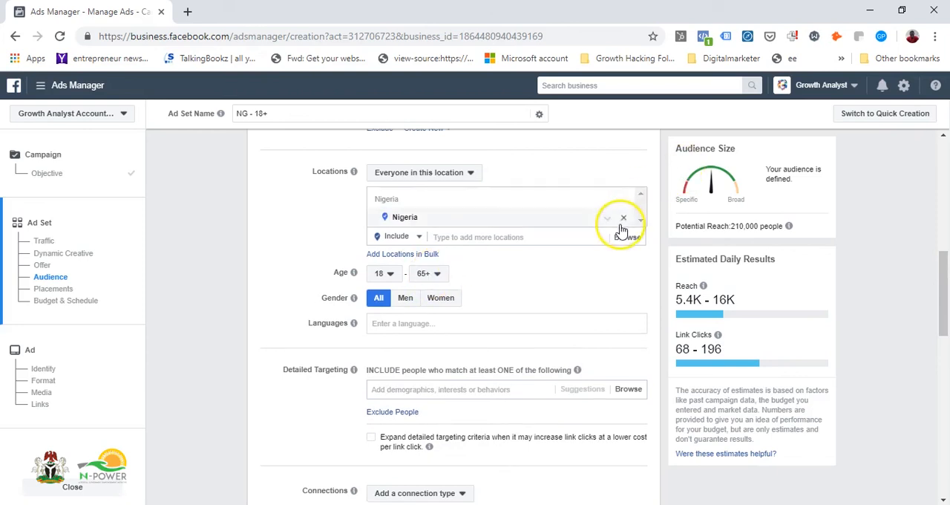
click(626, 219)
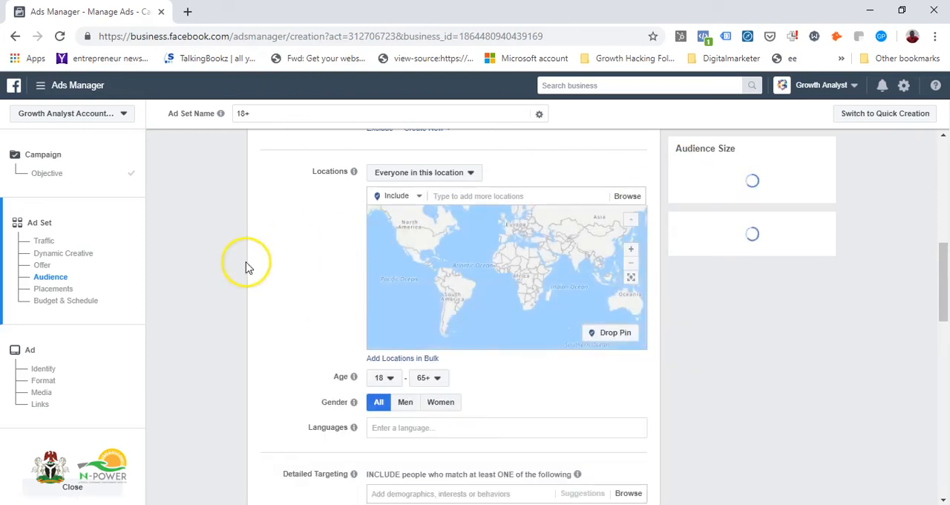
scroll(288, 271, up, 5)
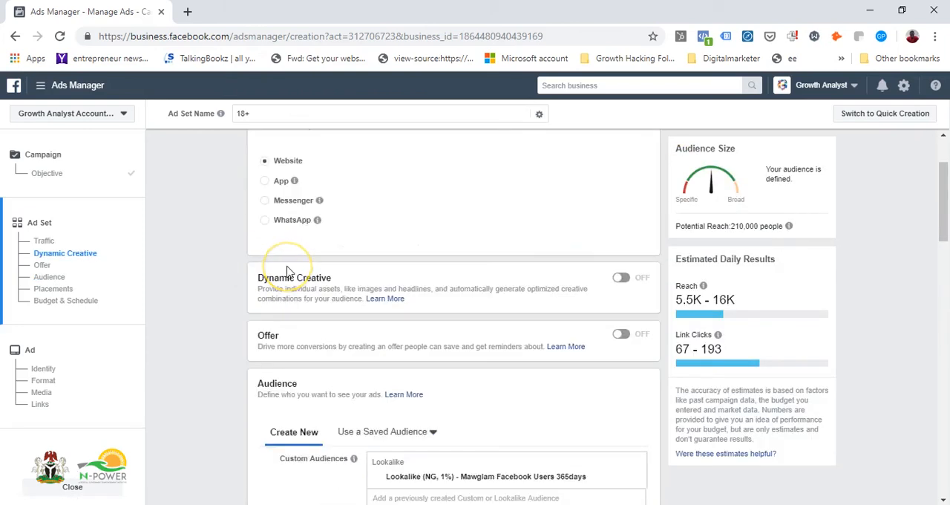
scroll(287, 271, down, 4)
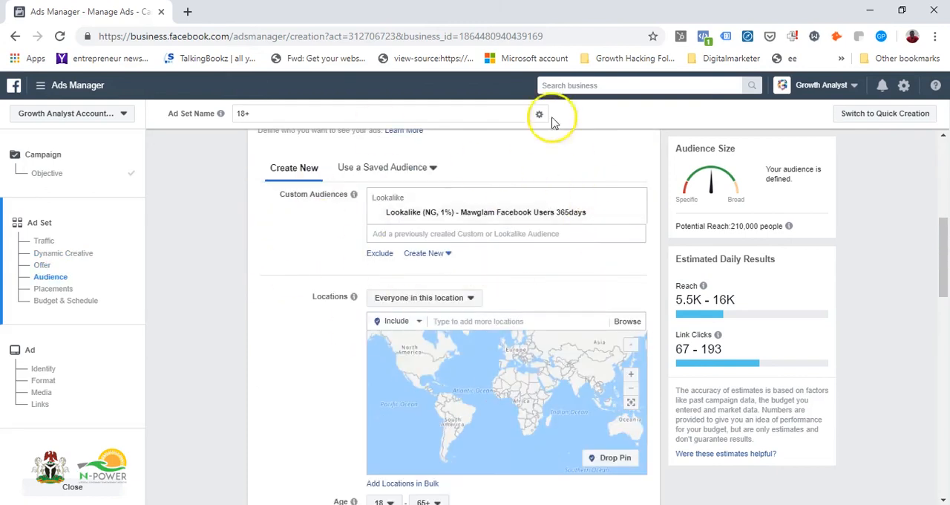